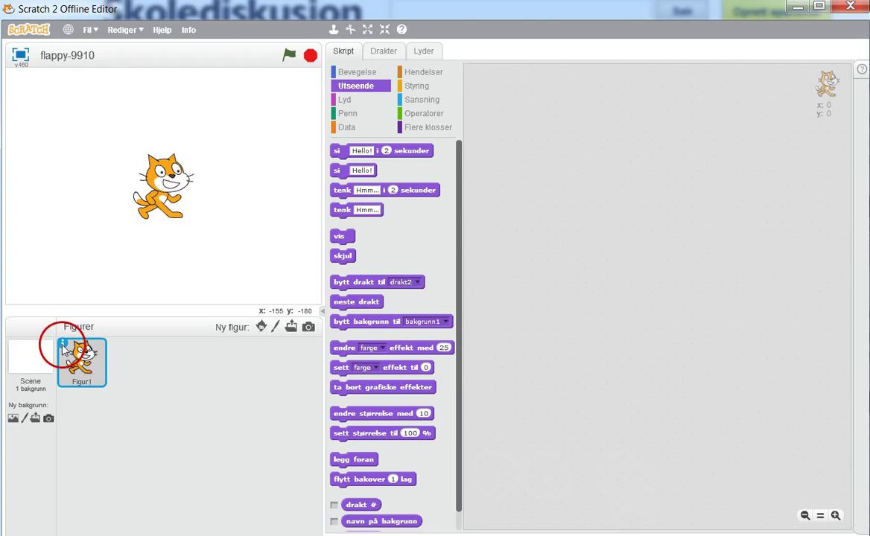
# Delete the cat sprite and start painting a new sprite with the costume canvas at 100% zoom.
pyautogui.rightClick(84, 358)
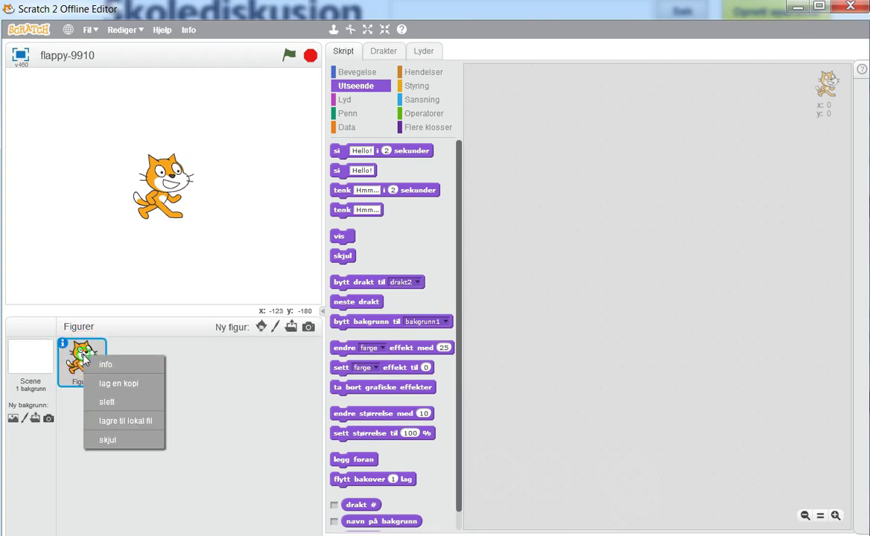
pyautogui.click(108, 401)
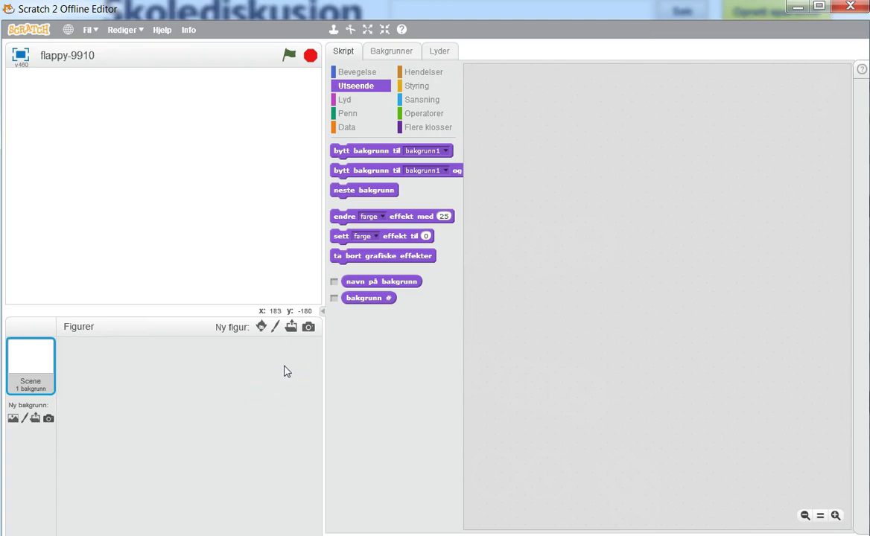
pyautogui.click(276, 330)
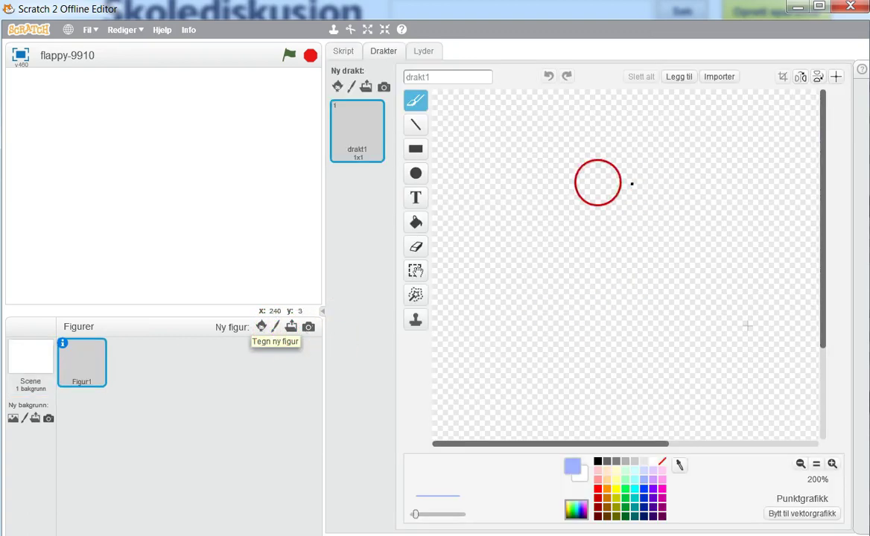
pyautogui.click(801, 464)
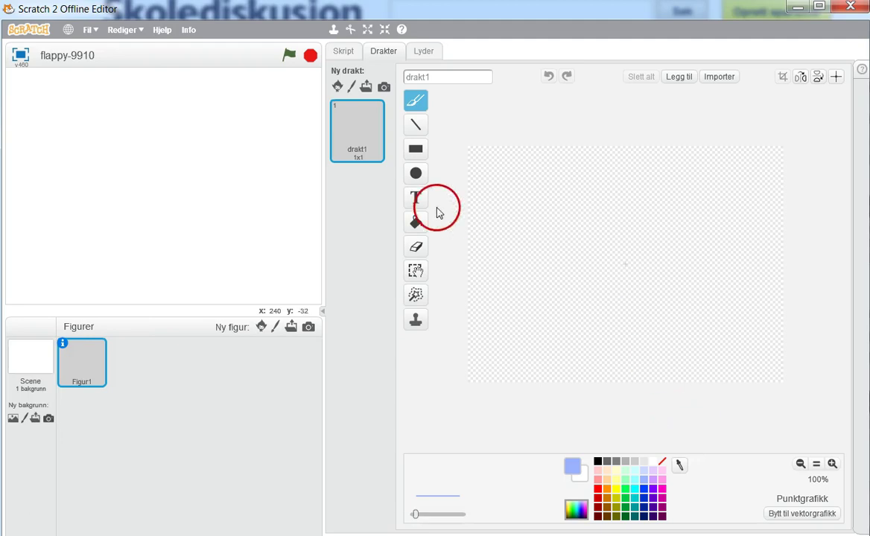
# Look through the bitmap editor's drawing tools, from the brush and line to the select-and-copy stamp.
pyautogui.click(415, 131)
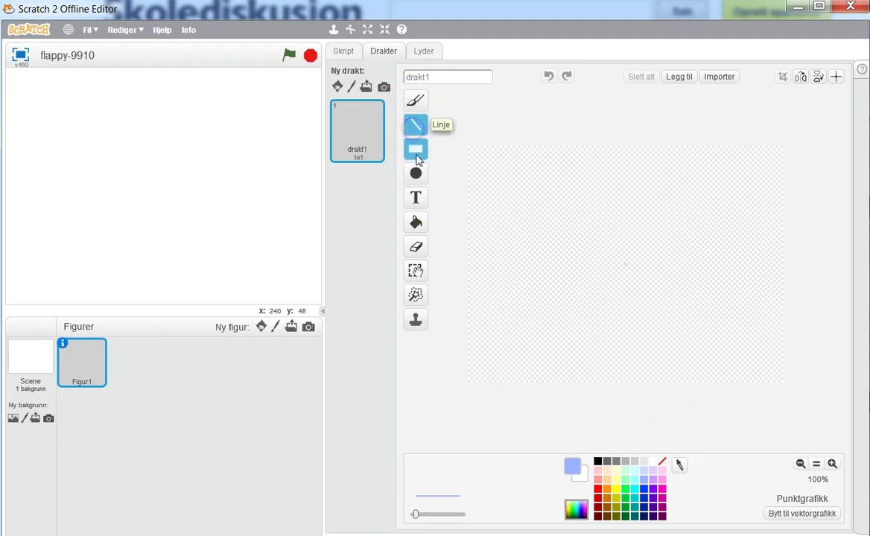
pyautogui.click(415, 150)
pyautogui.click(415, 174)
pyautogui.click(416, 198)
pyautogui.click(416, 224)
pyautogui.click(417, 246)
pyautogui.click(416, 270)
pyautogui.click(424, 319)
pyautogui.click(415, 295)
pyautogui.click(415, 319)
pyautogui.click(416, 298)
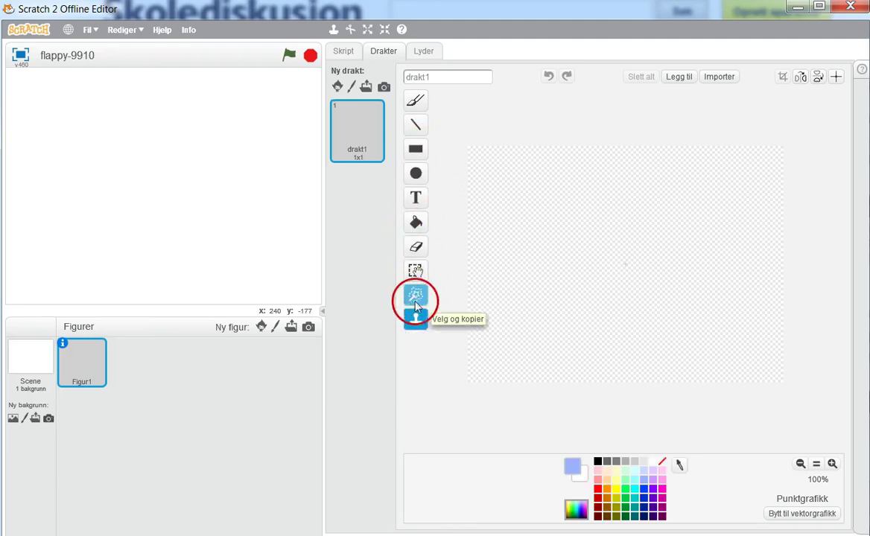
pyautogui.click(416, 123)
pyautogui.click(415, 100)
pyautogui.click(415, 128)
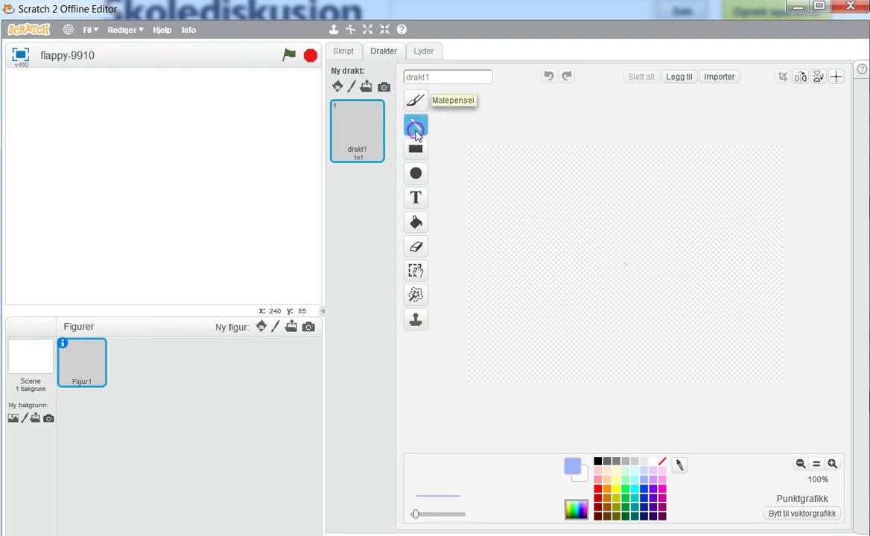
pyautogui.click(415, 149)
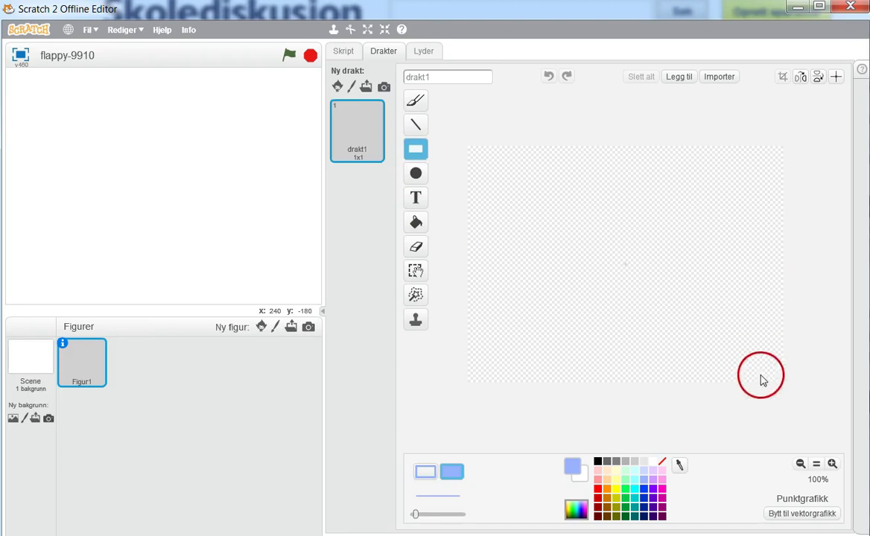
# Convert the empty costume to vector graphics.
pyautogui.click(816, 514)
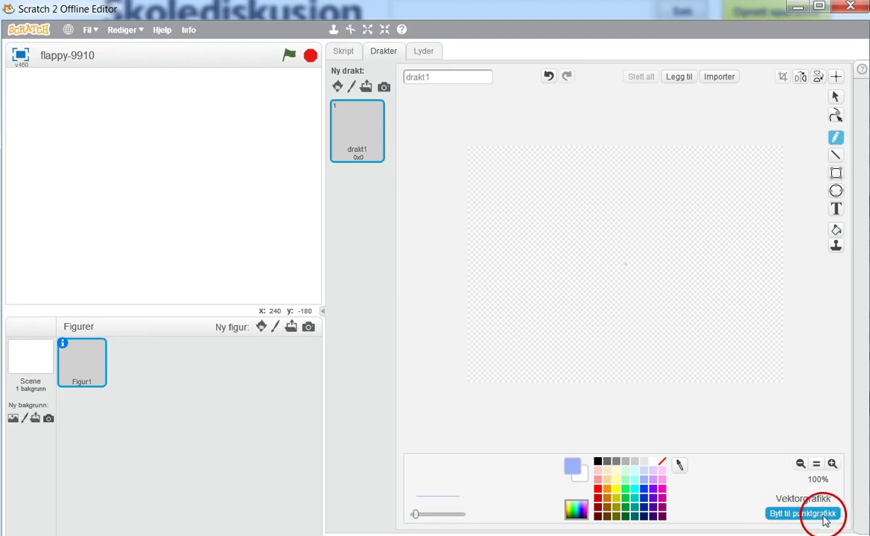
pyautogui.click(837, 173)
pyautogui.moveTo(596, 151); pyautogui.dragTo(618, 334)
pyautogui.click(700, 295)
pyautogui.click(775, 352)
pyautogui.click(618, 255)
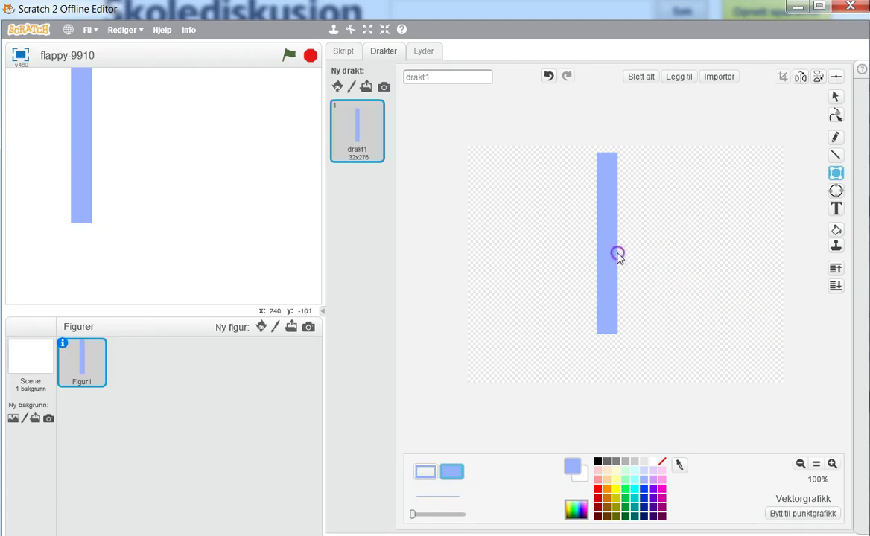
pyautogui.click(606, 266)
pyautogui.click(835, 97)
pyautogui.click(606, 237)
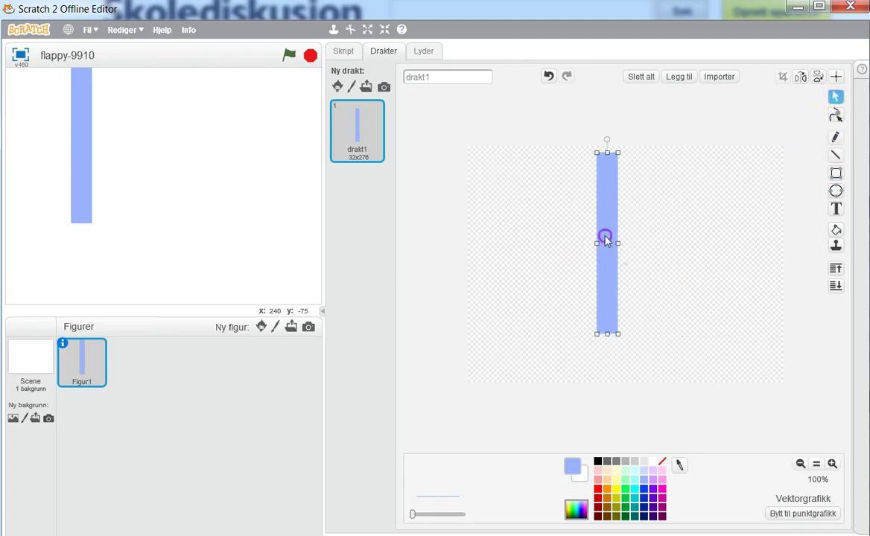
pyautogui.press('Delete')
pyautogui.click(725, 283)
# Draw a tall, narrow, unfilled rectangle about 281 pixels high with a slightly thicker dark grey outline, left of the canvas centre.
pyautogui.click(836, 173)
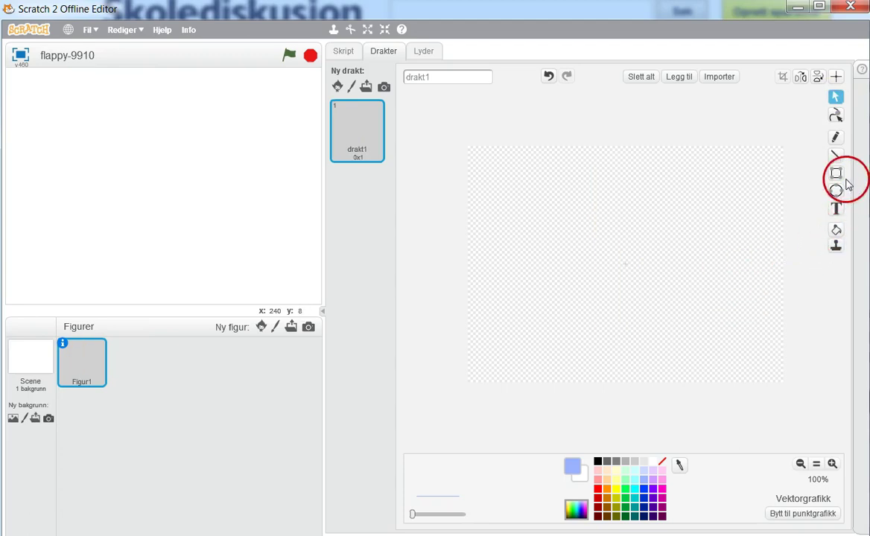
pyautogui.click(611, 361)
pyautogui.click(426, 471)
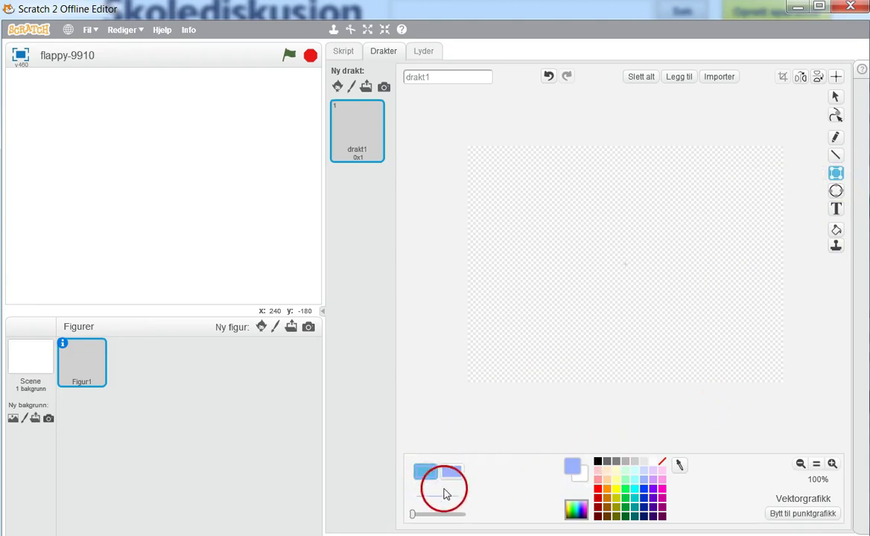
pyautogui.click(618, 463)
pyautogui.click(428, 472)
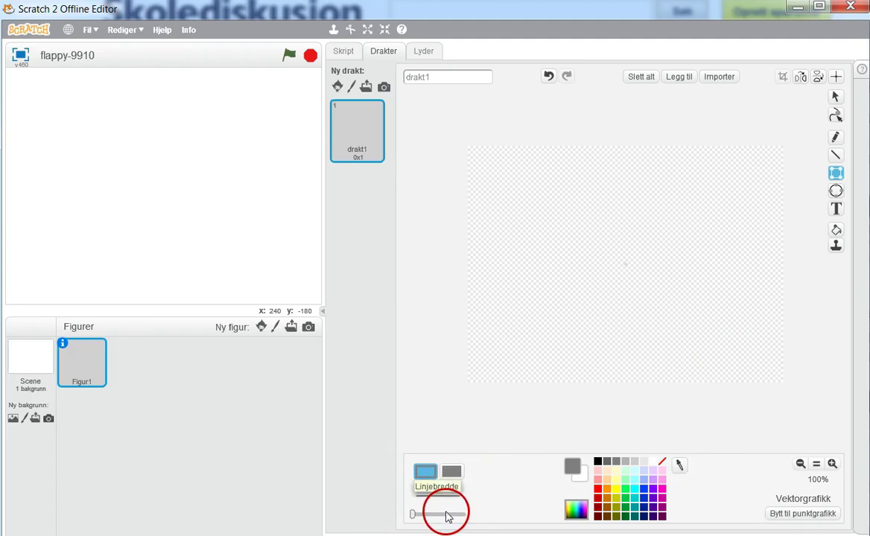
pyautogui.moveTo(576, 158); pyautogui.dragTo(607, 339)
pyautogui.click(664, 297)
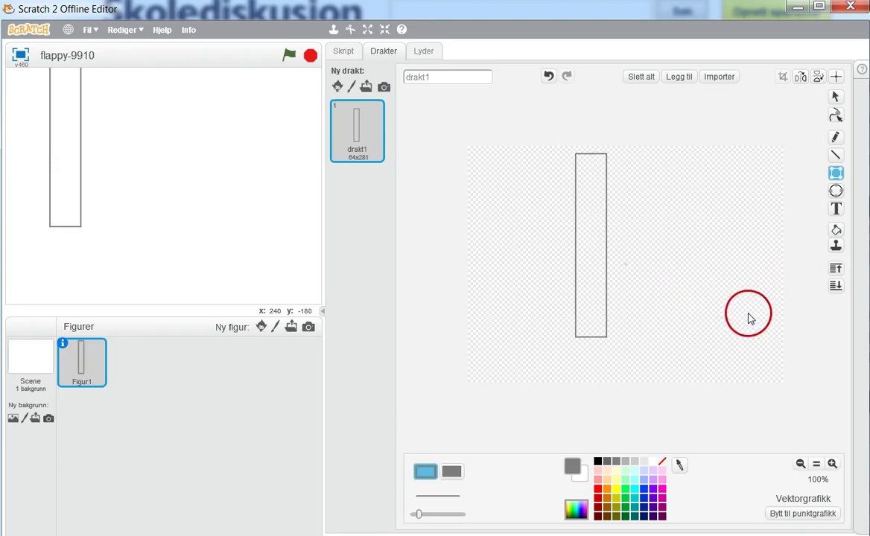
pyautogui.hotkey('ctrl', 'z')
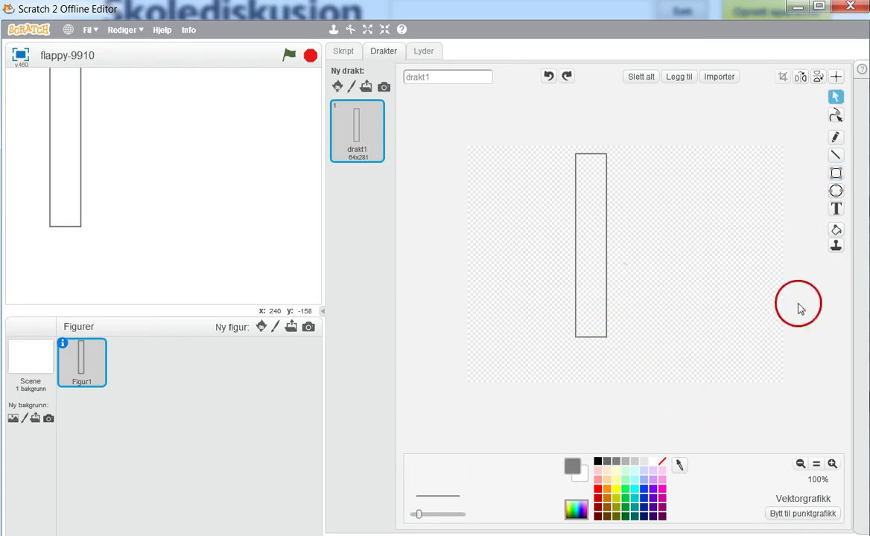
# Fill the tall rectangle with solid blue.
pyautogui.click(836, 229)
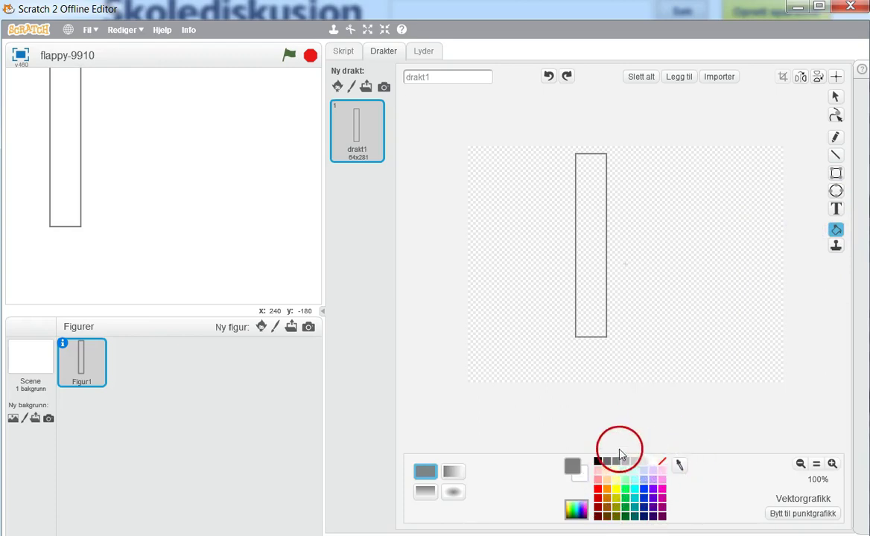
pyautogui.click(645, 491)
pyautogui.click(589, 304)
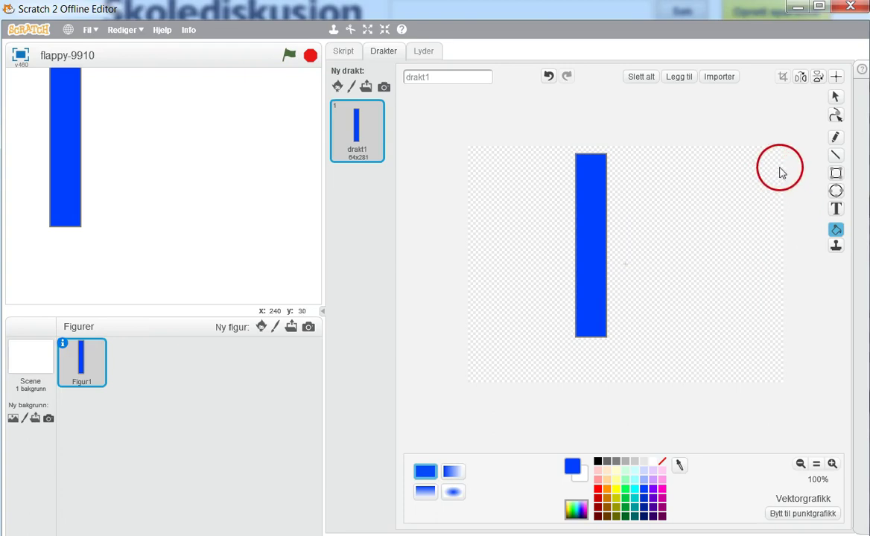
# Draw a thin, very light grey vertical line inside the blue rectangle, close to its left edge and nearly full height.
pyautogui.click(836, 155)
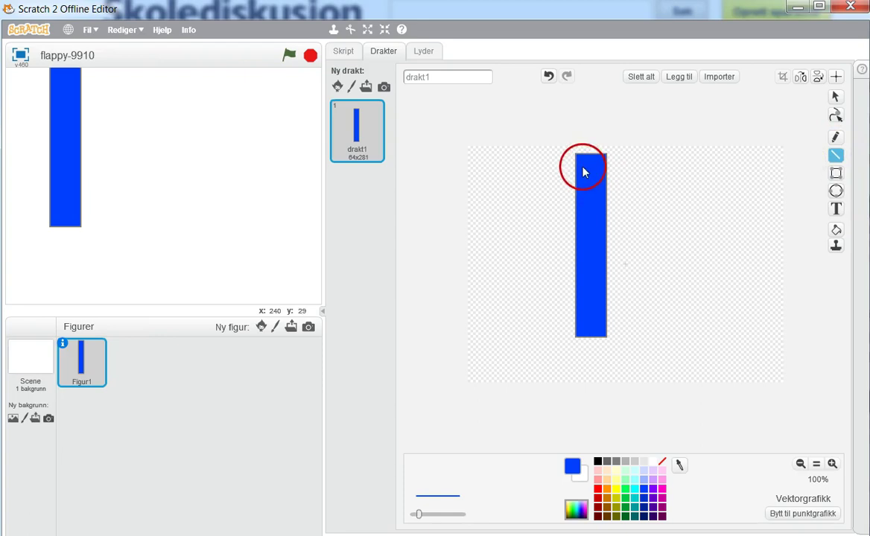
pyautogui.moveTo(734, 272); pyautogui.dragTo(734, 273)
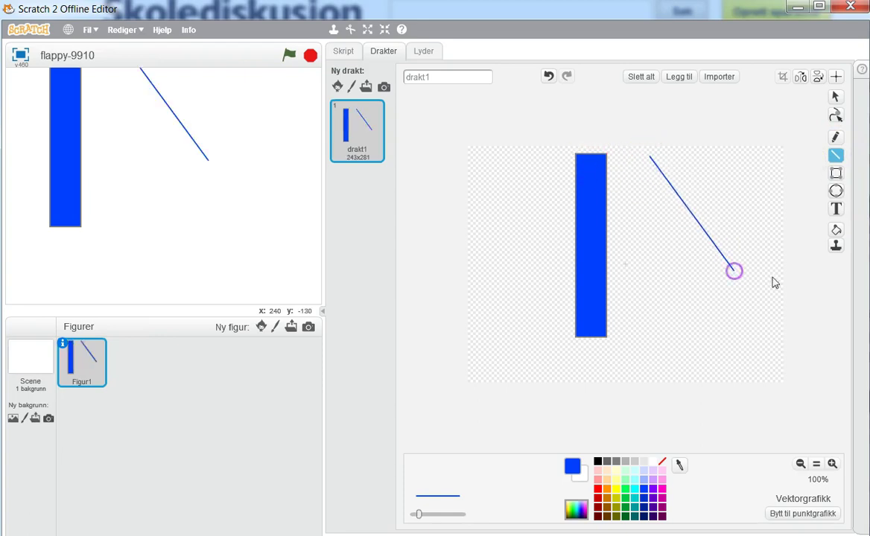
pyautogui.click(548, 78)
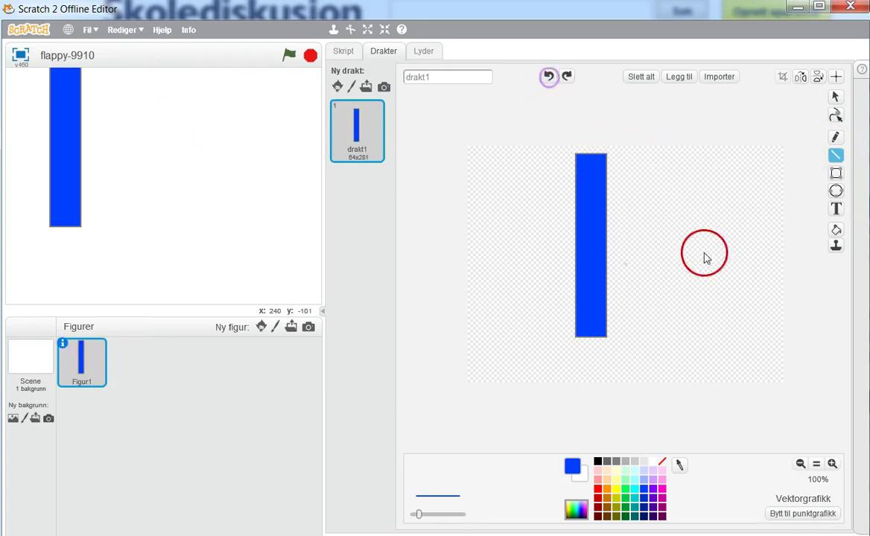
pyautogui.click(645, 462)
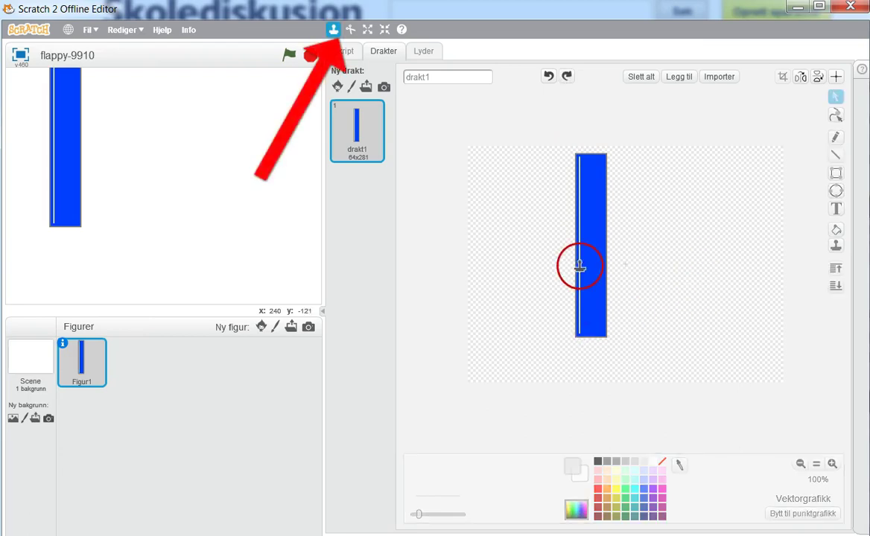
# Duplicate the vertical line and place the copy a short distance to the right, aligned in height with the original.
pyautogui.click(579, 266)
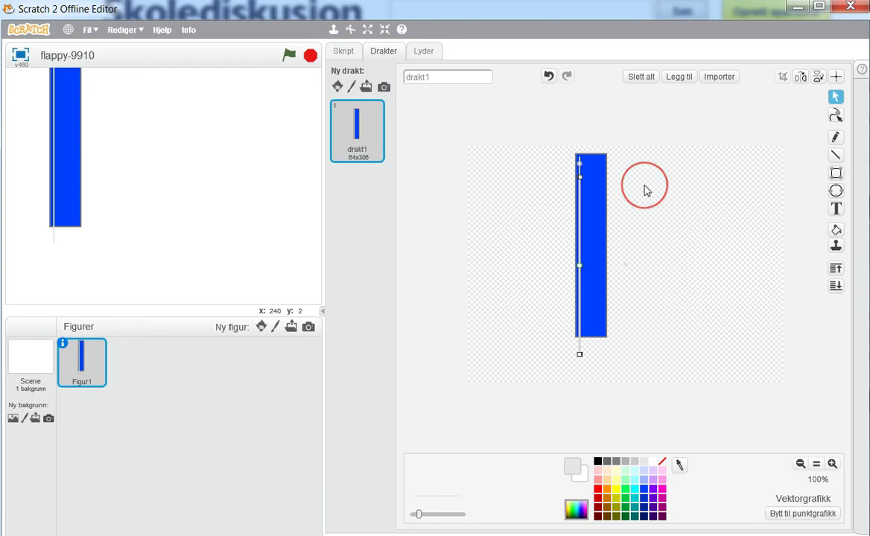
pyautogui.press('Right')
pyautogui.press('Right')
pyautogui.press('Right')
pyautogui.press('Right')
pyautogui.press('Right')
pyautogui.press('Right')
pyautogui.press('Right')
pyautogui.press('Right')
pyautogui.press('Right')
pyautogui.press('Right')
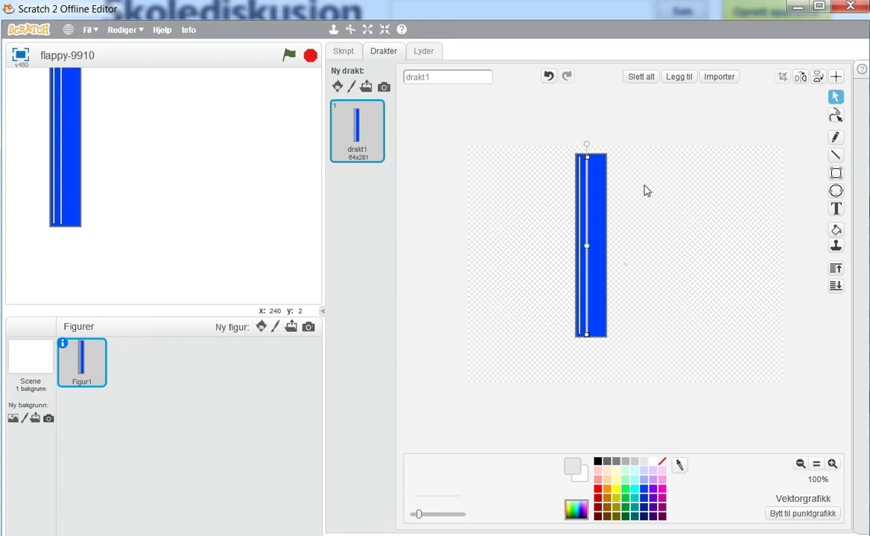
# Duplicate the vertical line two more times, spacing the copies evenly toward the rectangle's right edge.
pyautogui.press('alt')
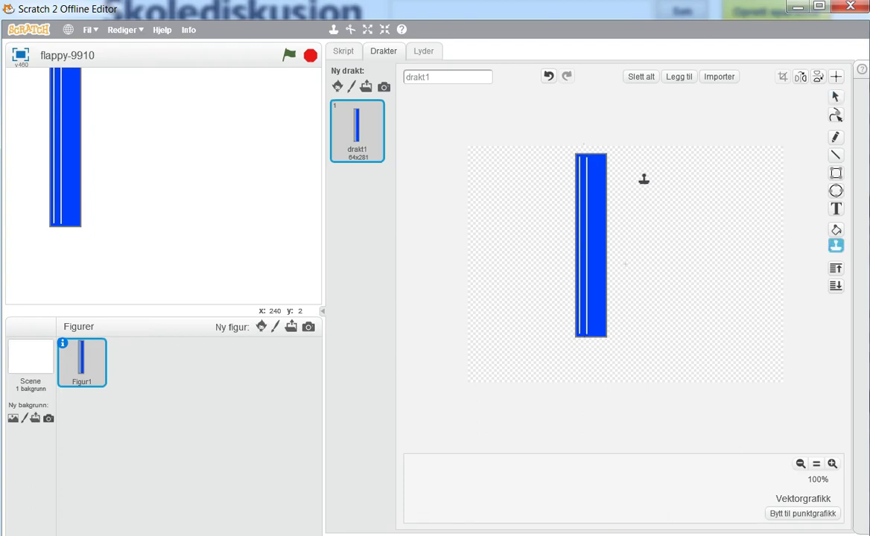
pyautogui.moveTo(587, 173); pyautogui.dragTo(597, 245)
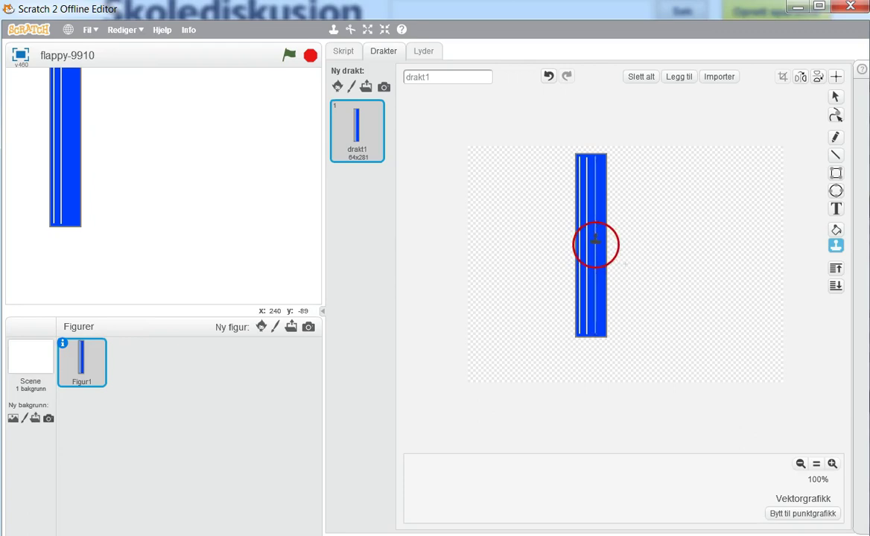
pyautogui.moveTo(595, 243); pyautogui.dragTo(596, 249)
pyautogui.click(643, 240)
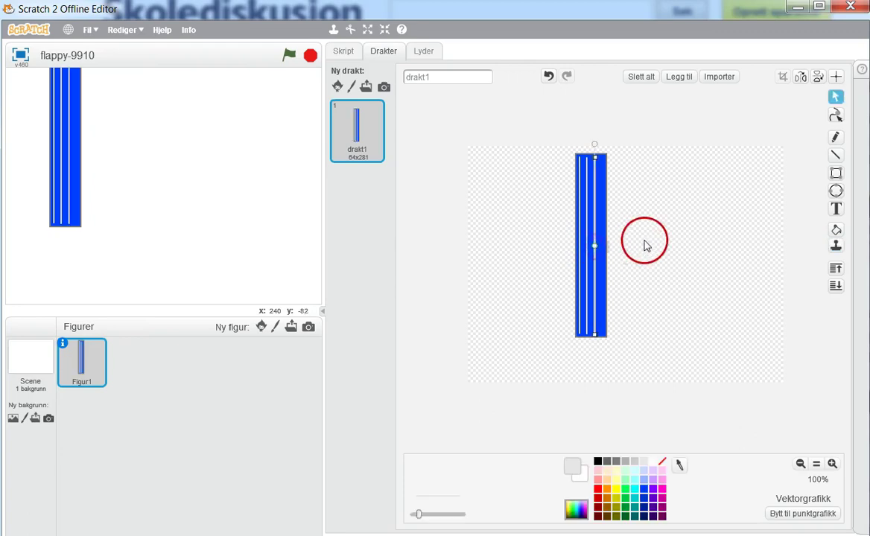
pyautogui.click(676, 235)
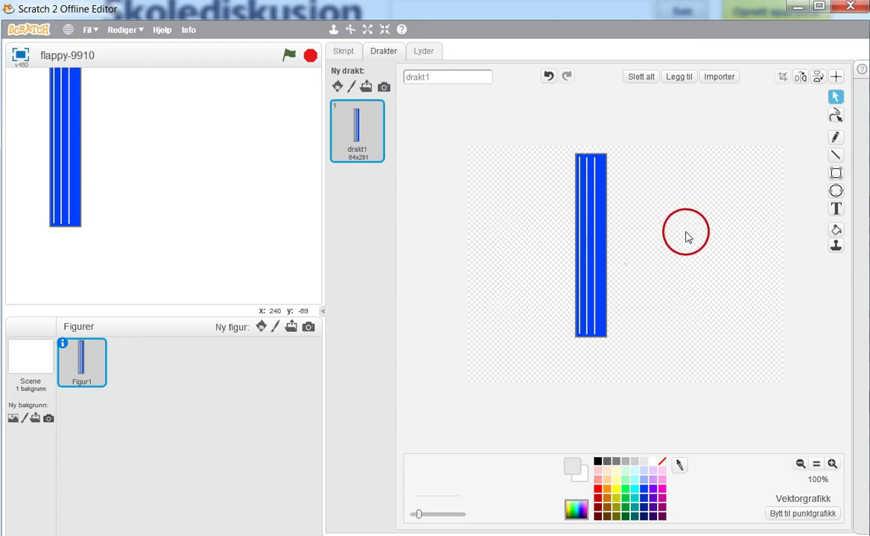
pyautogui.click(607, 236)
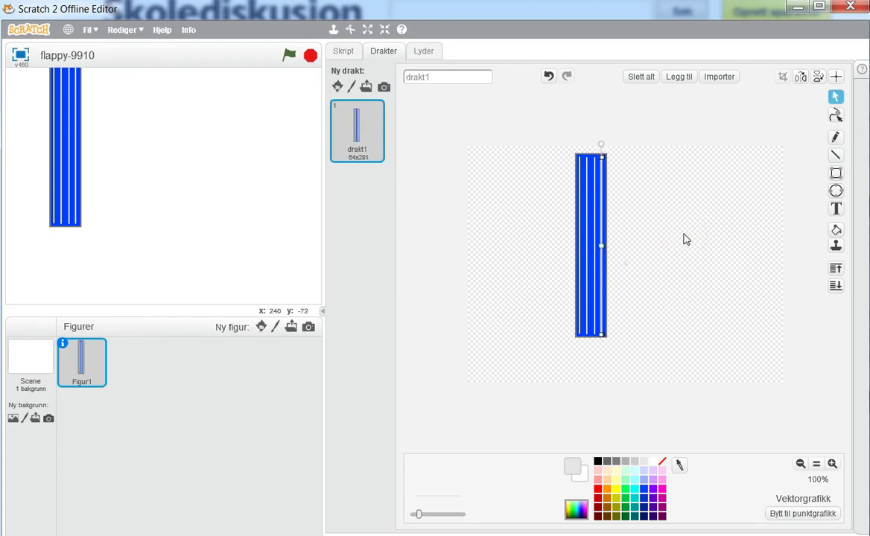
pyautogui.click(684, 236)
pyautogui.moveTo(691, 221)
pyautogui.mouseDown()
pyautogui.moveTo(660, 167)
pyautogui.moveTo(675, 309)
pyautogui.moveTo(683, 290)
pyautogui.moveTo(676, 276)
pyautogui.moveTo(710, 285)
pyautogui.moveTo(732, 280)
pyautogui.moveTo(713, 313)
pyautogui.moveTo(615, 352)
pyautogui.moveTo(561, 344)
pyautogui.moveTo(579, 316)
pyautogui.moveTo(604, 340)
pyautogui.moveTo(600, 319)
pyautogui.moveTo(612, 333)
pyautogui.moveTo(574, 317)
pyautogui.moveTo(633, 298)
pyautogui.moveTo(719, 224)
pyautogui.moveTo(625, 227)
pyautogui.moveTo(626, 267)
pyautogui.mouseUp()
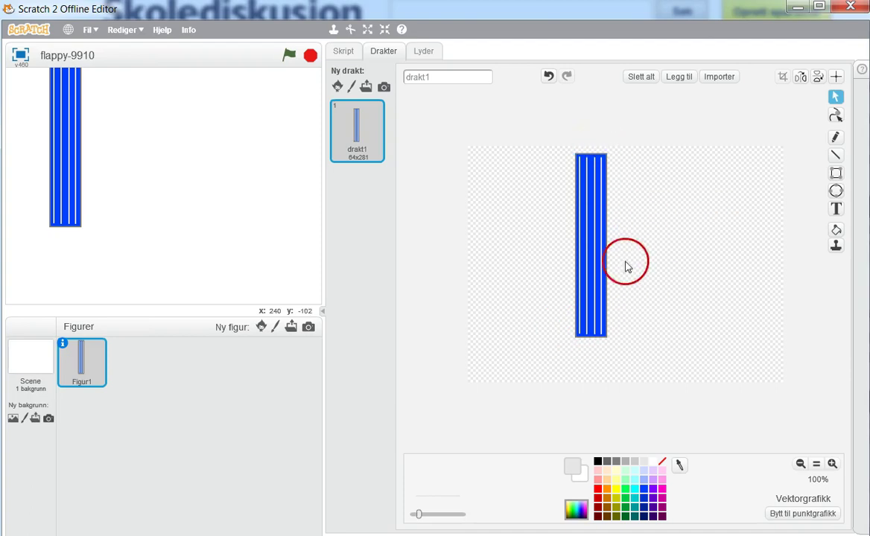
# Draw a small square with a light grey outline to the right of the striped blue rectangle and fill it with solid dark red.
pyautogui.click(837, 174)
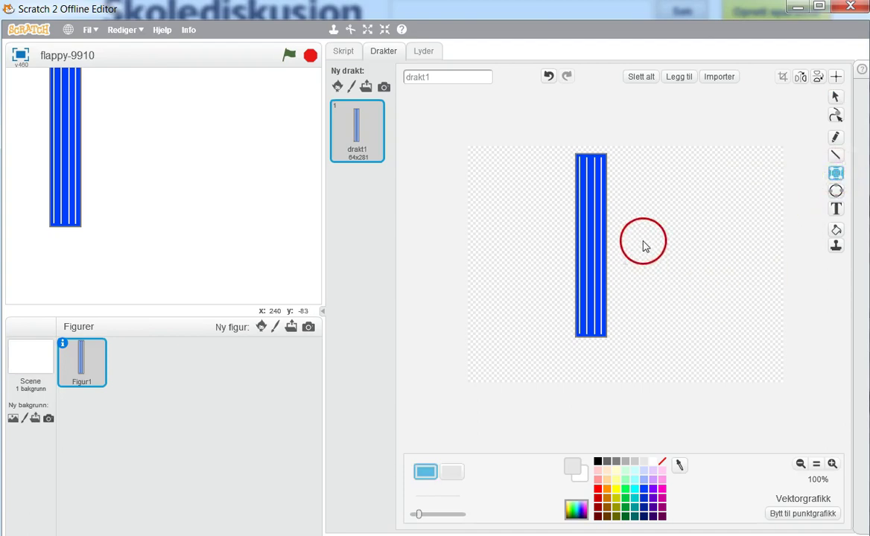
pyautogui.moveTo(687, 287); pyautogui.dragTo(687, 286)
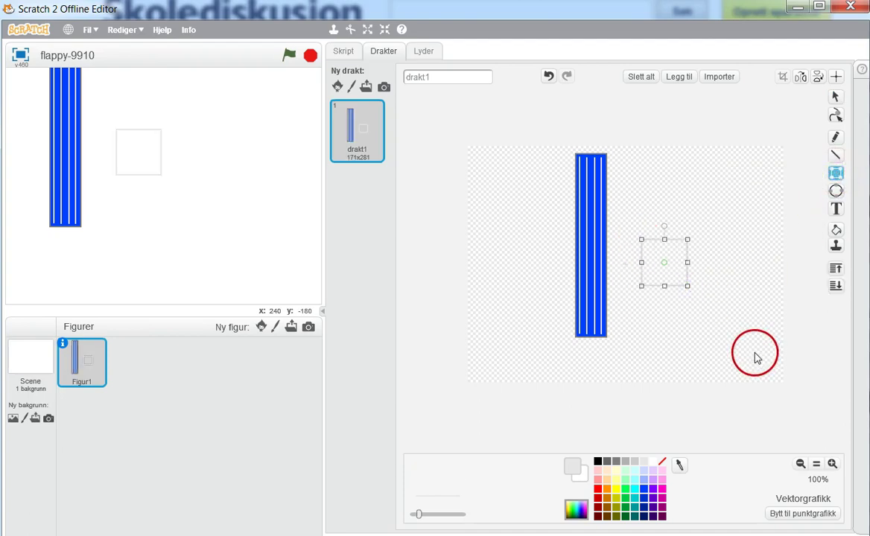
pyautogui.click(836, 232)
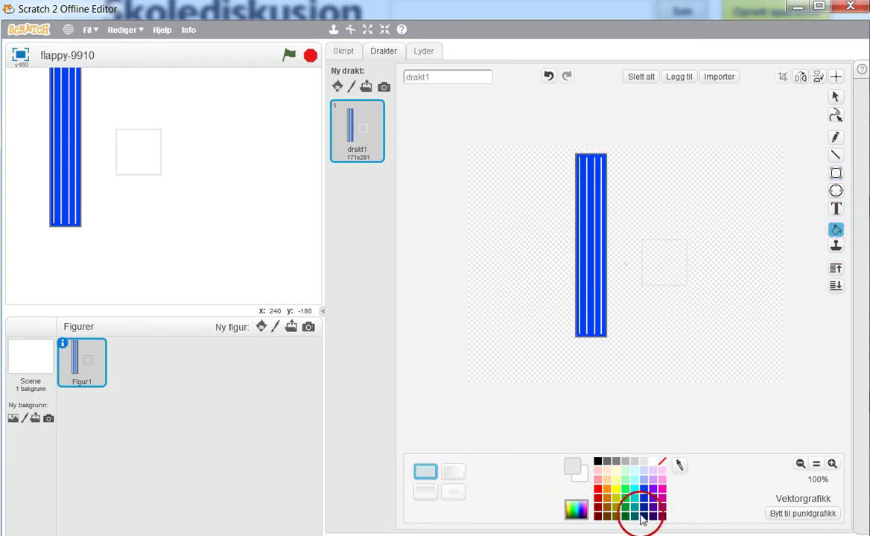
pyautogui.click(597, 488)
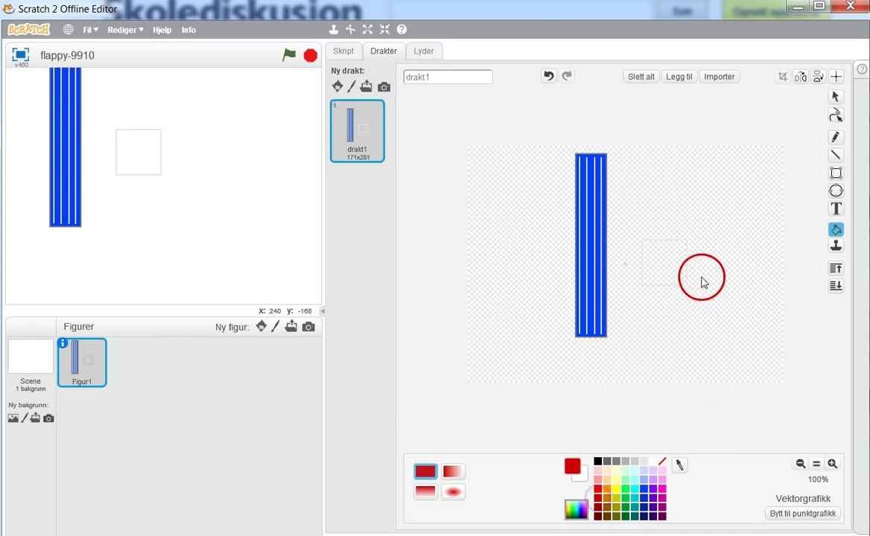
pyautogui.click(676, 265)
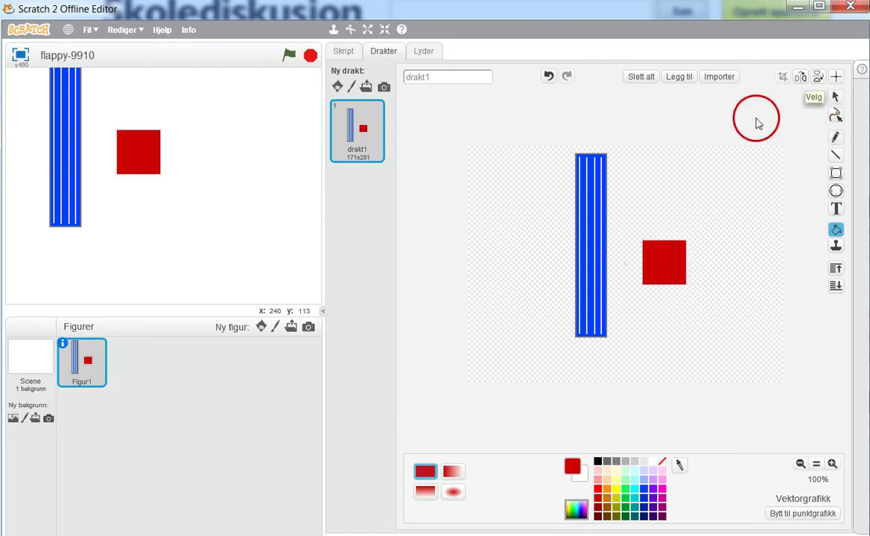
# Undo the dark red square and its fill, and draw a black-outlined rectangle to the right of the striped blue pipe.
pyautogui.click(549, 77)
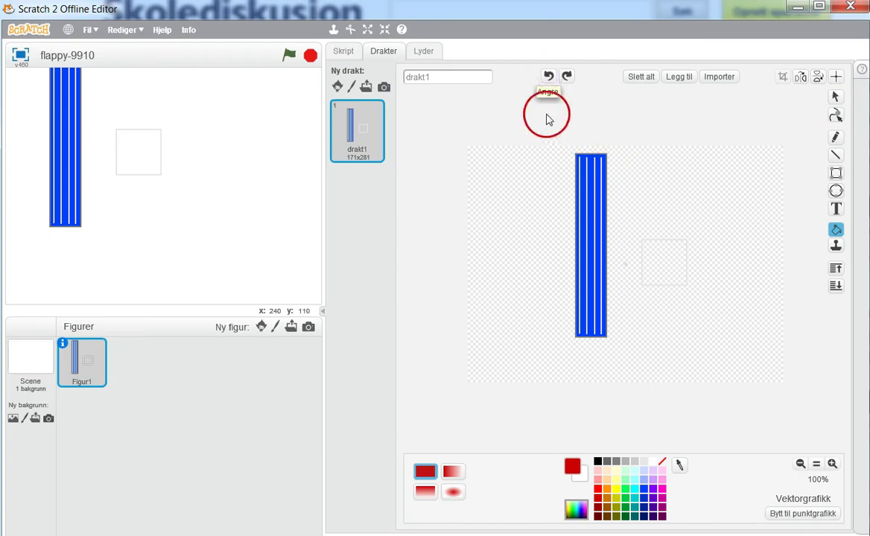
pyautogui.click(548, 77)
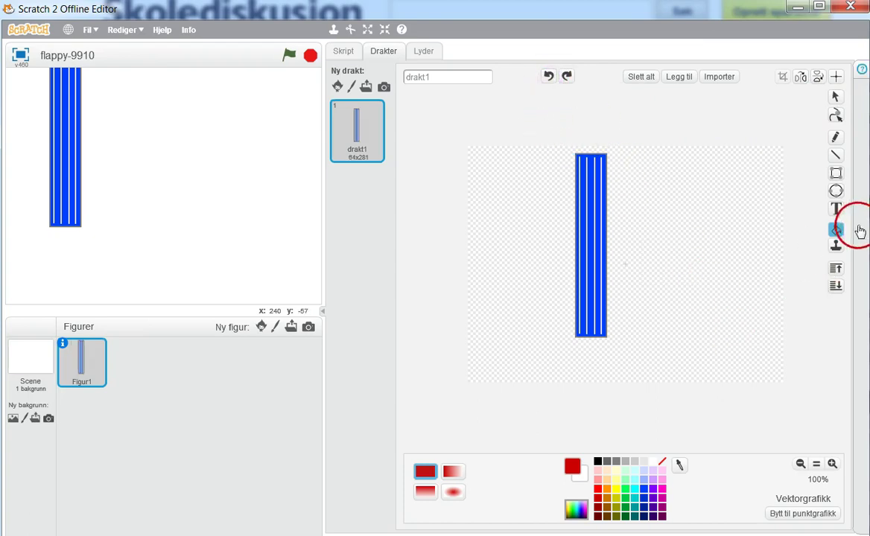
pyautogui.click(599, 463)
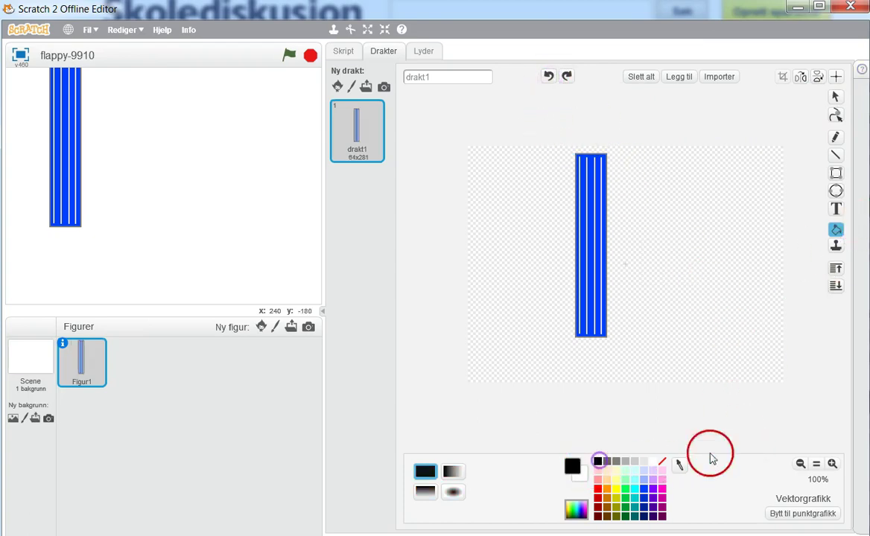
pyautogui.click(835, 174)
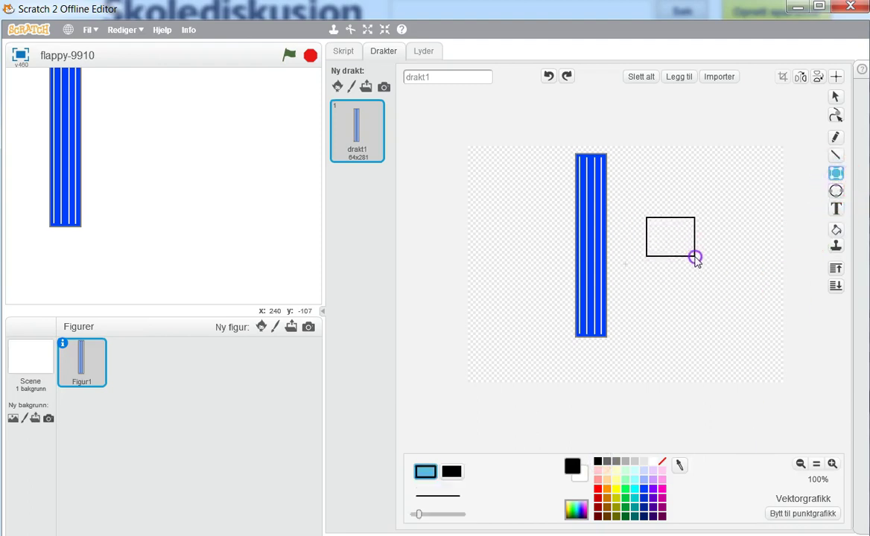
pyautogui.moveTo(695, 257); pyautogui.dragTo(695, 257)
# Fill the black-outlined rectangle with solid bright red.
pyautogui.click(836, 230)
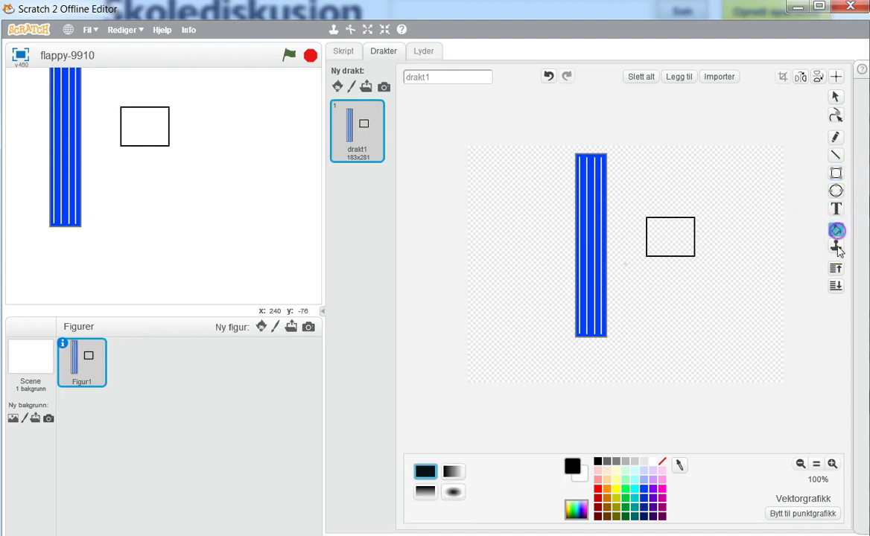
pyautogui.click(599, 489)
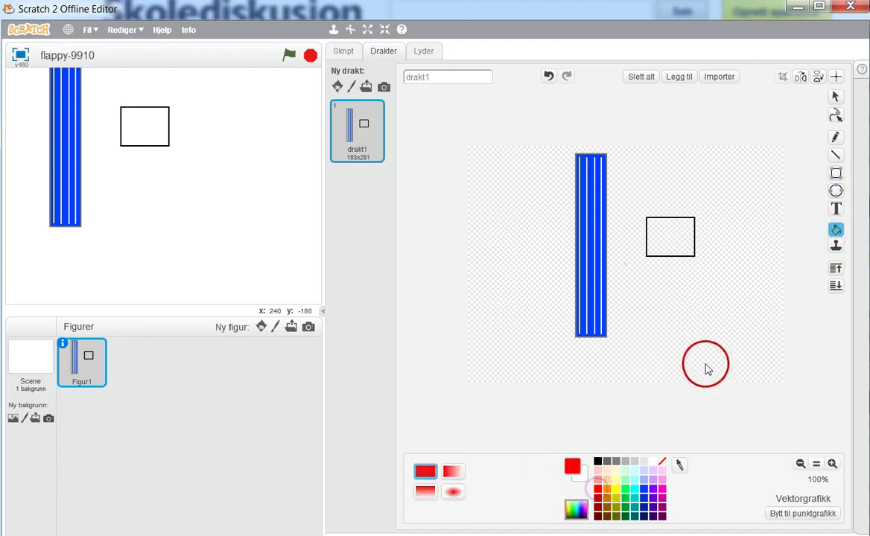
pyautogui.click(673, 243)
pyautogui.click(772, 277)
pyautogui.click(836, 98)
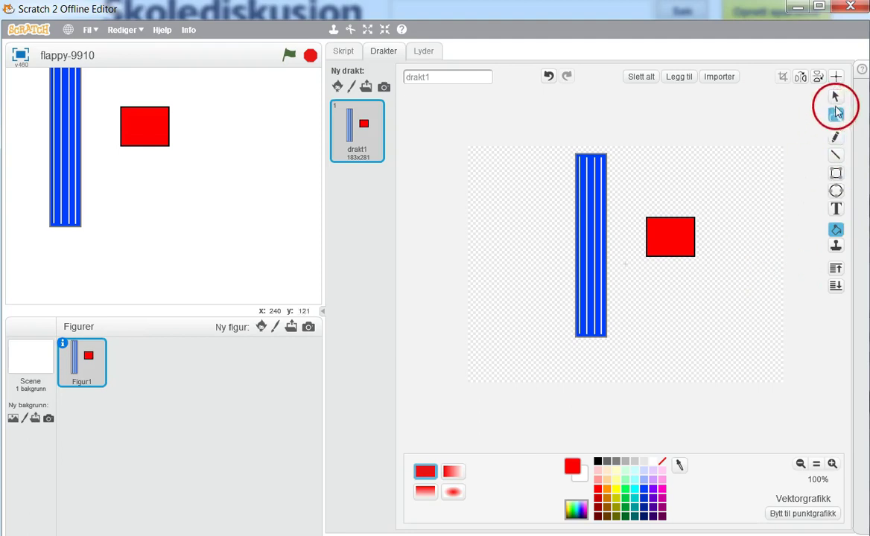
pyautogui.click(684, 247)
pyautogui.moveTo(684, 247); pyautogui.dragTo(600, 334)
pyautogui.click(696, 343)
pyautogui.click(608, 330)
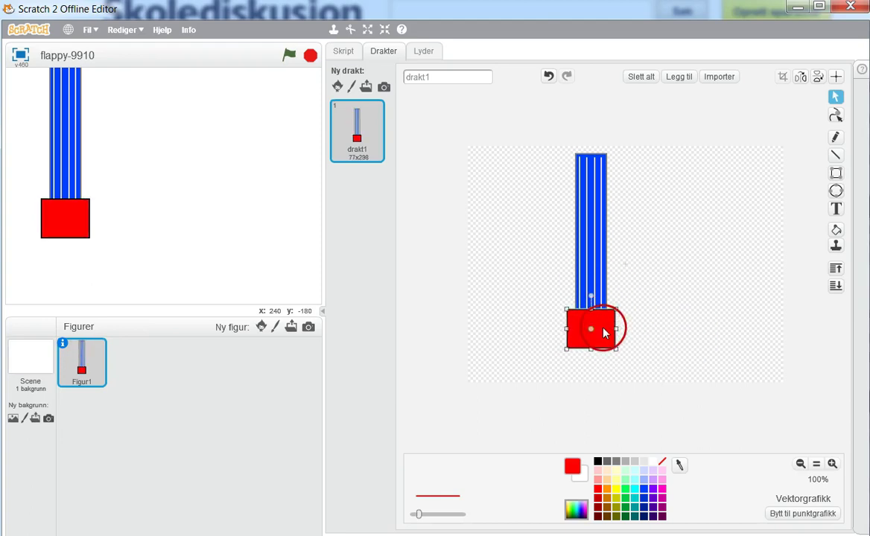
pyautogui.moveTo(605, 334); pyautogui.dragTo(688, 270)
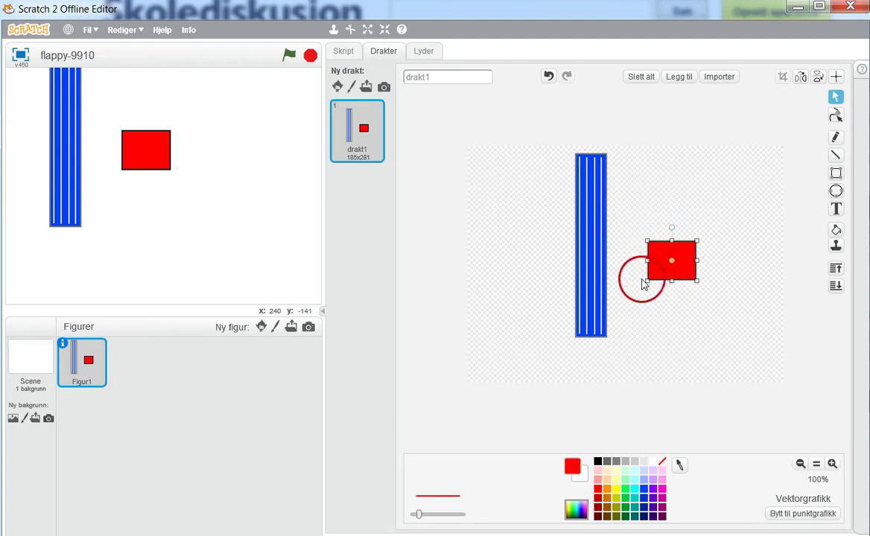
# Reshape the red rectangle into a trapezoid with a narrower top edge and place it centred over the blue pipe's lower end.
pyautogui.click(836, 116)
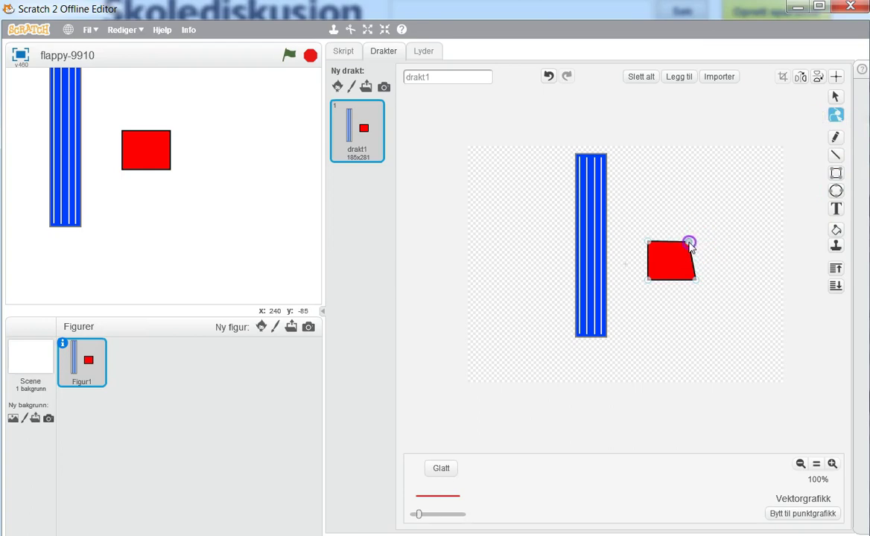
pyautogui.moveTo(648, 243); pyautogui.dragTo(660, 246)
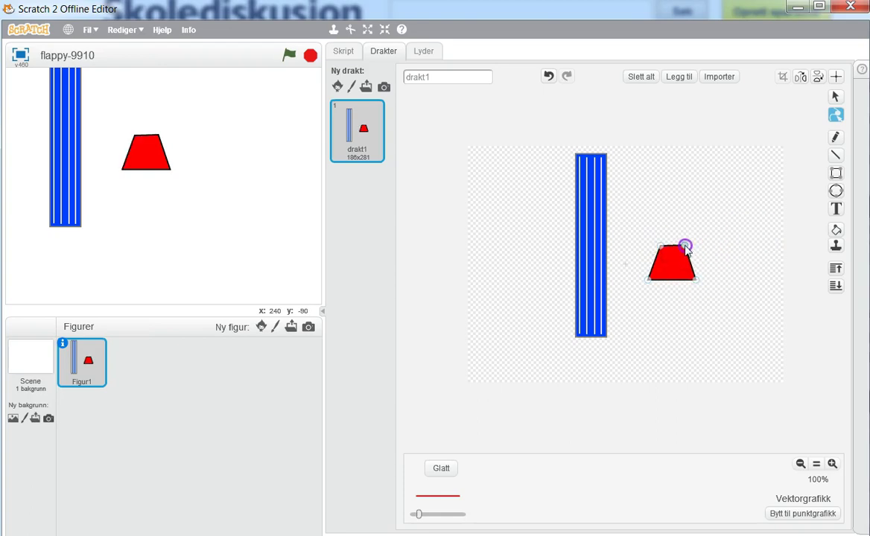
pyautogui.click(711, 255)
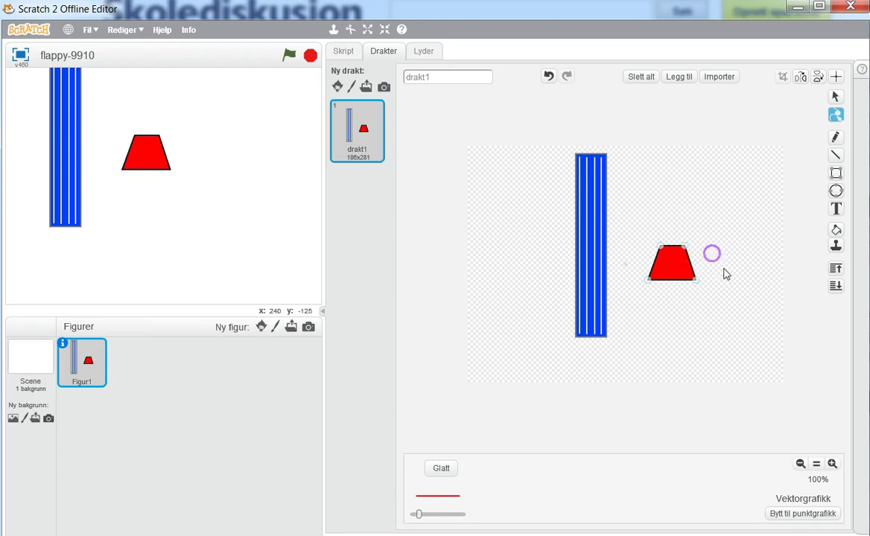
pyautogui.click(836, 97)
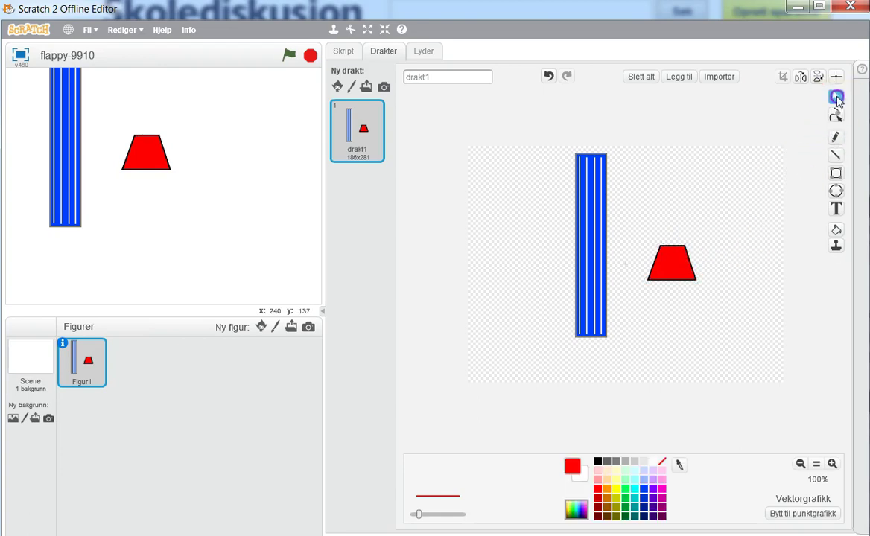
pyautogui.moveTo(691, 261); pyautogui.dragTo(597, 356)
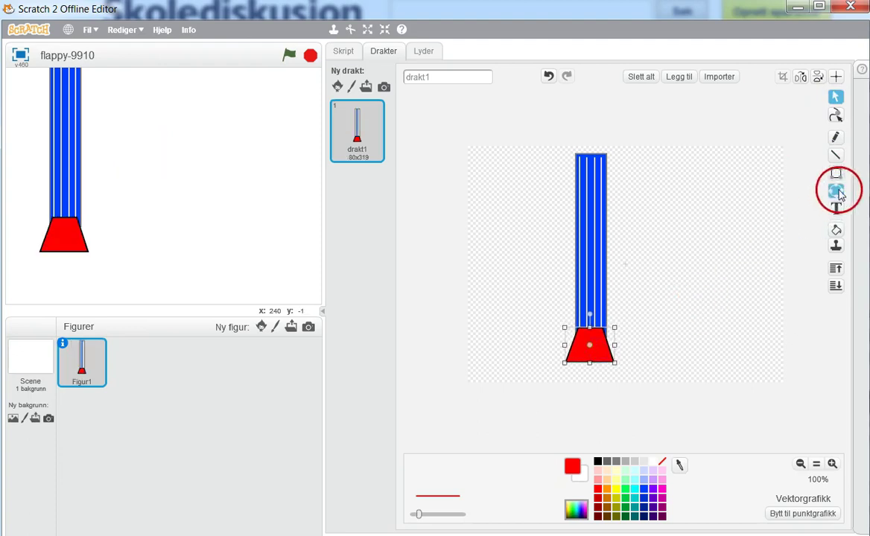
# Adjust the red trapezoid's corner points so its top edge matches the pipe's width and its bottom edge is higher and level.
pyautogui.click(836, 116)
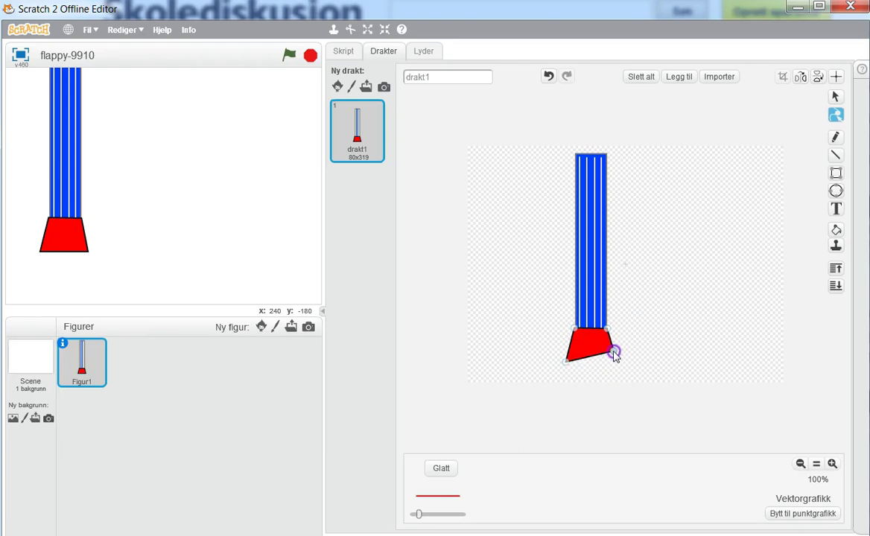
pyautogui.moveTo(617, 355); pyautogui.dragTo(575, 336)
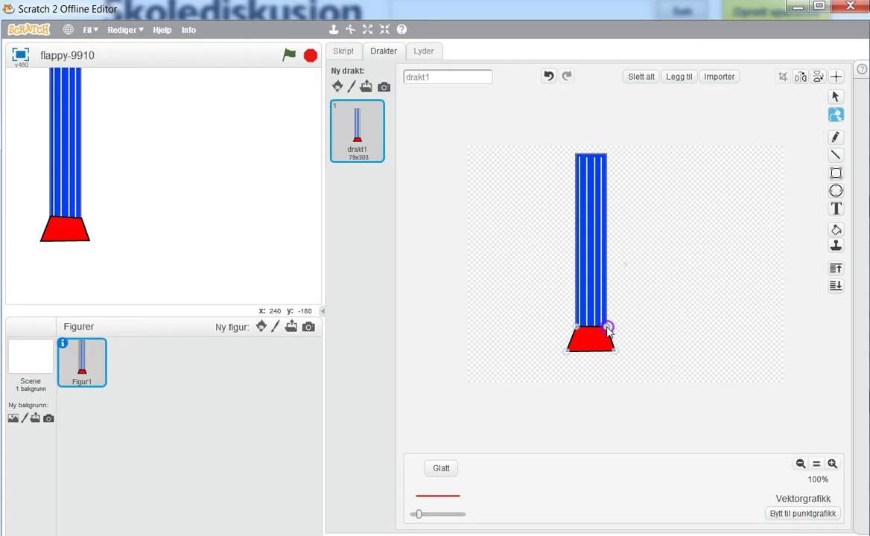
pyautogui.click(616, 378)
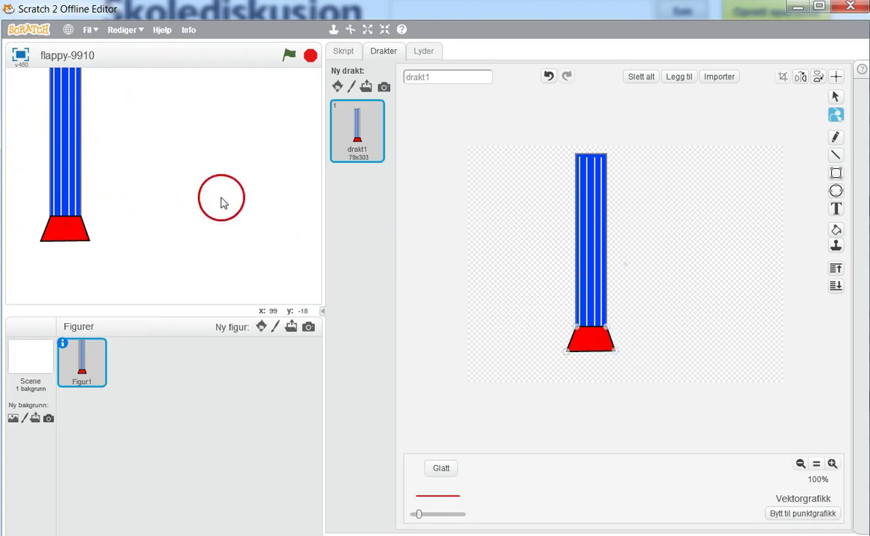
pyautogui.click(644, 282)
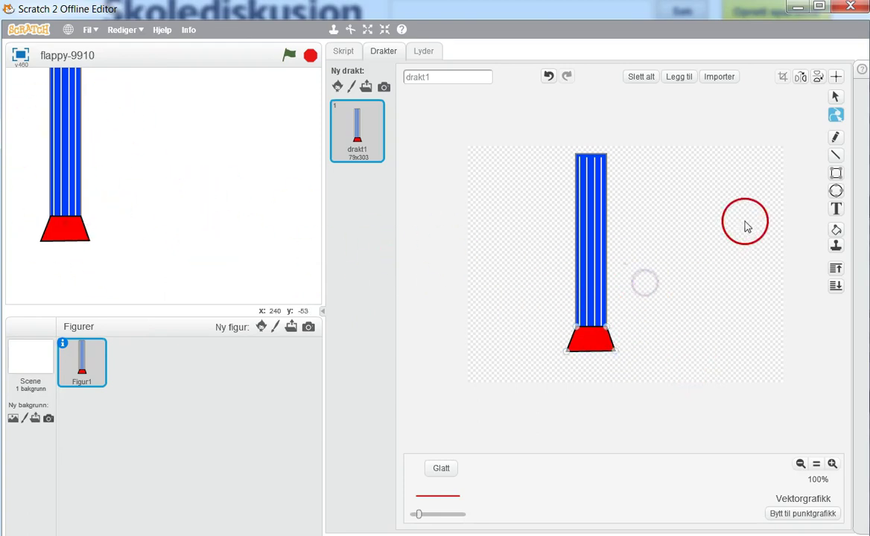
pyautogui.click(835, 96)
pyautogui.click(740, 216)
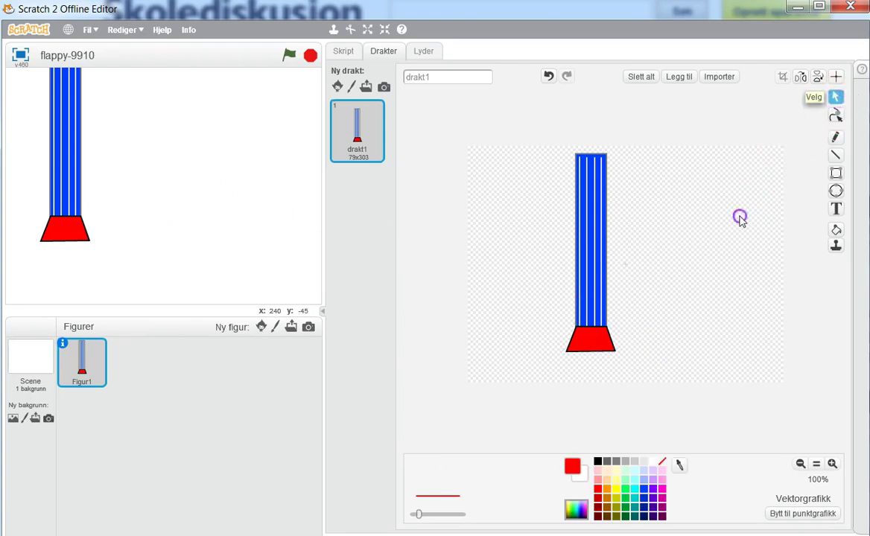
pyautogui.click(588, 344)
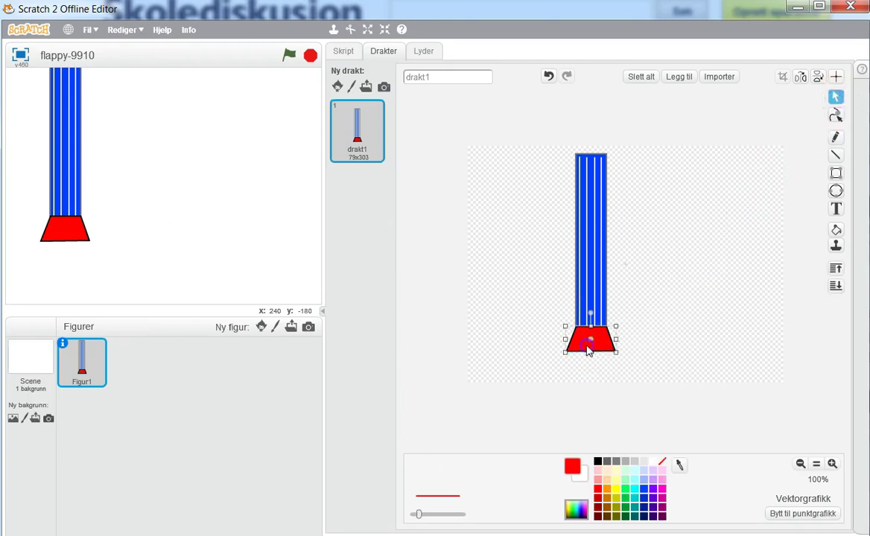
pyautogui.click(663, 303)
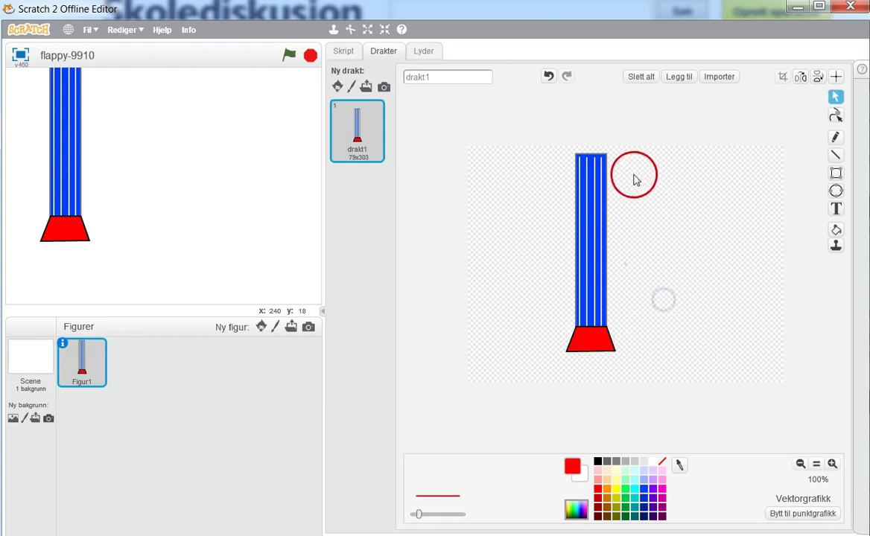